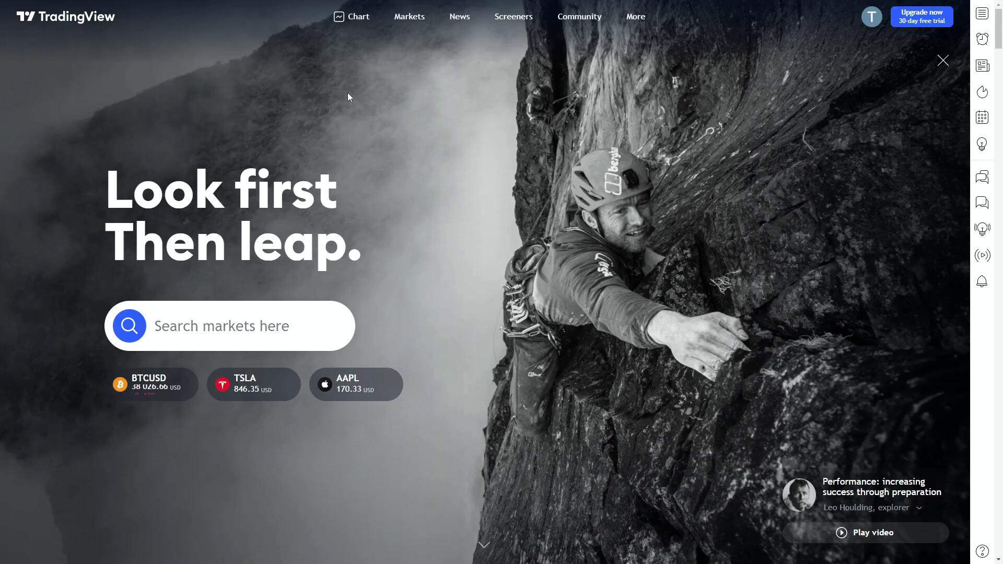
- Browse the market categories and open the EUR/USD overview page from the currencies
{"action": "mouse_move", "coordinate": [410, 24]}
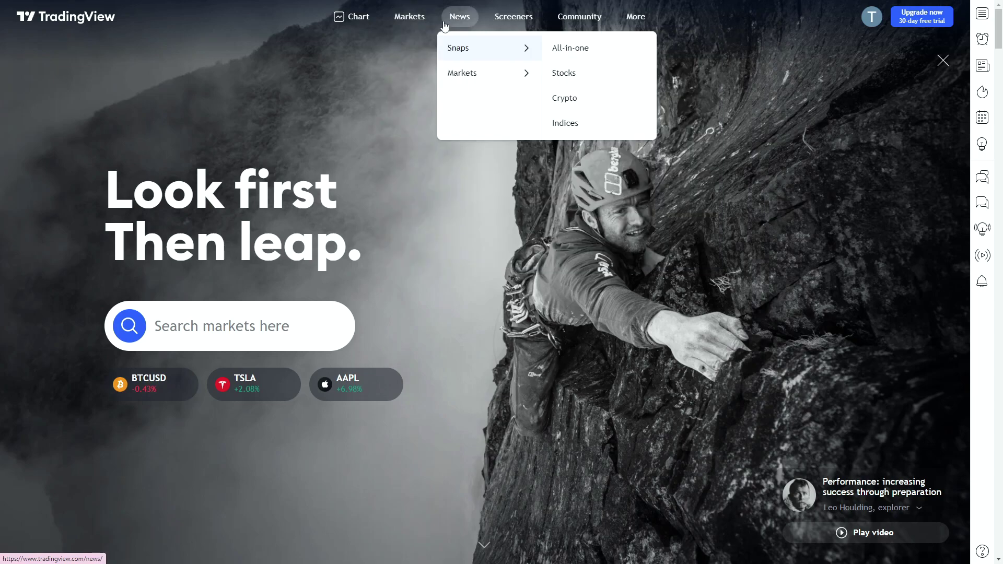
{"action": "mouse_move", "coordinate": [517, 24]}
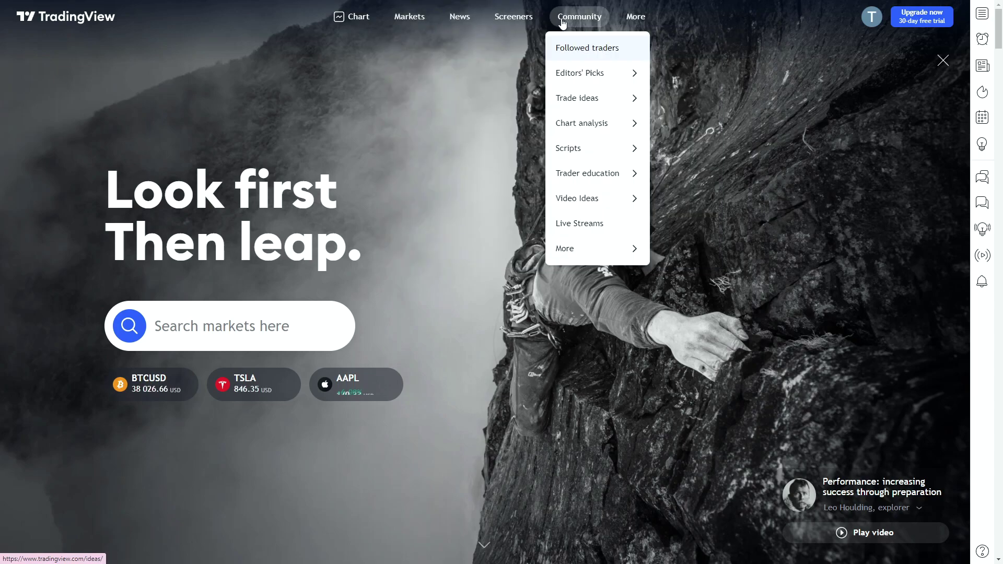
{"action": "mouse_move", "coordinate": [646, 19]}
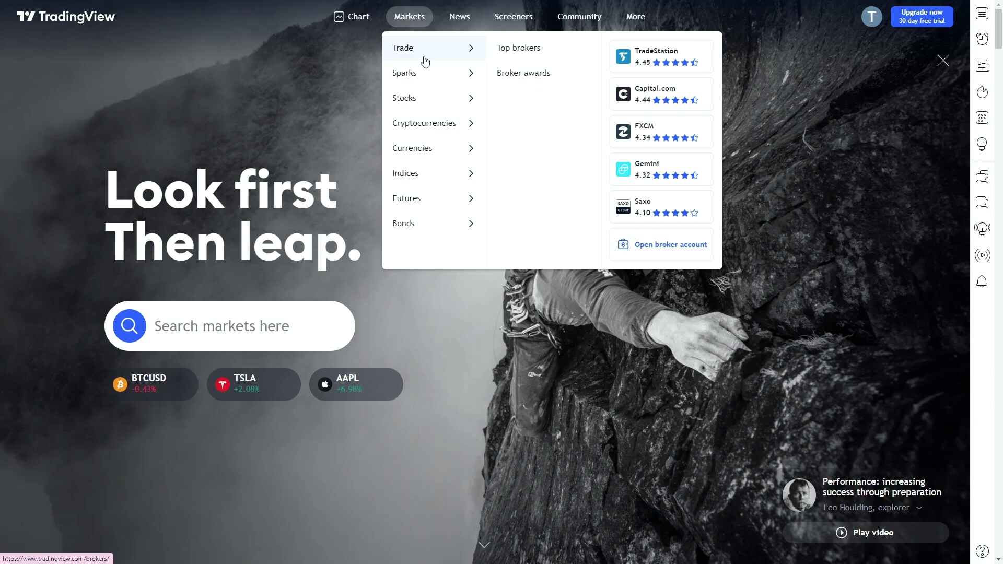
{"action": "mouse_move", "coordinate": [428, 68]}
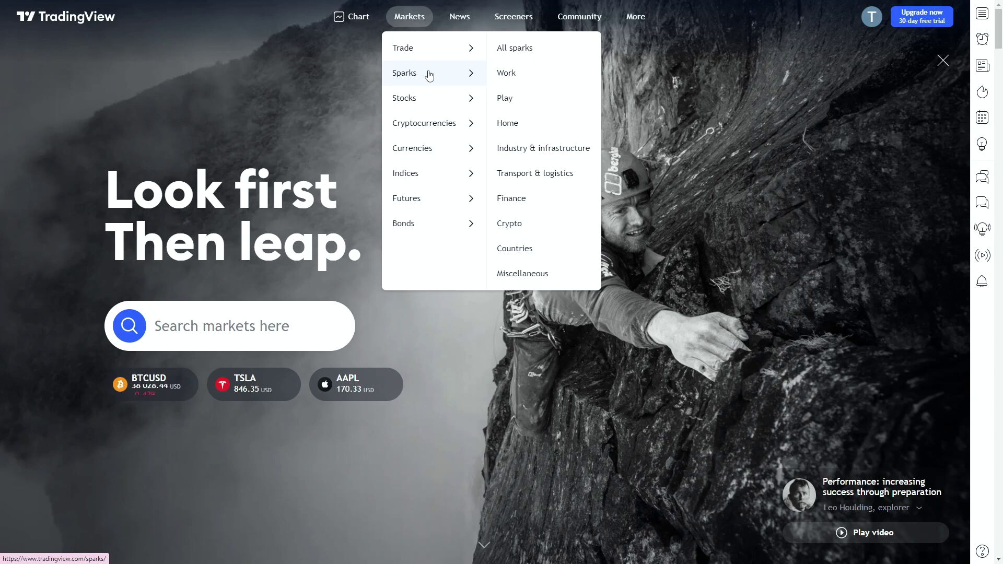
{"action": "mouse_move", "coordinate": [454, 155]}
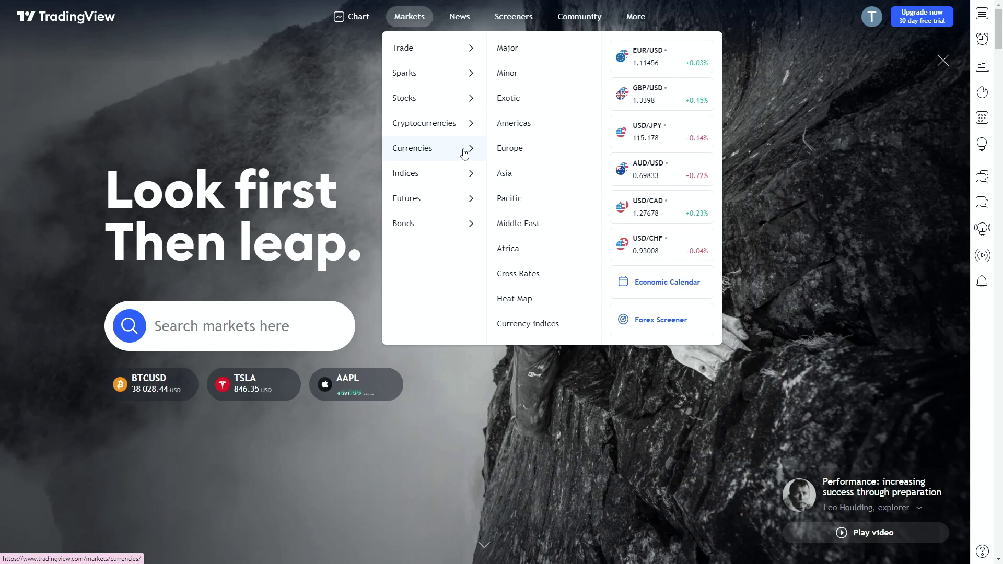
{"action": "left_click", "coordinate": [672, 59]}
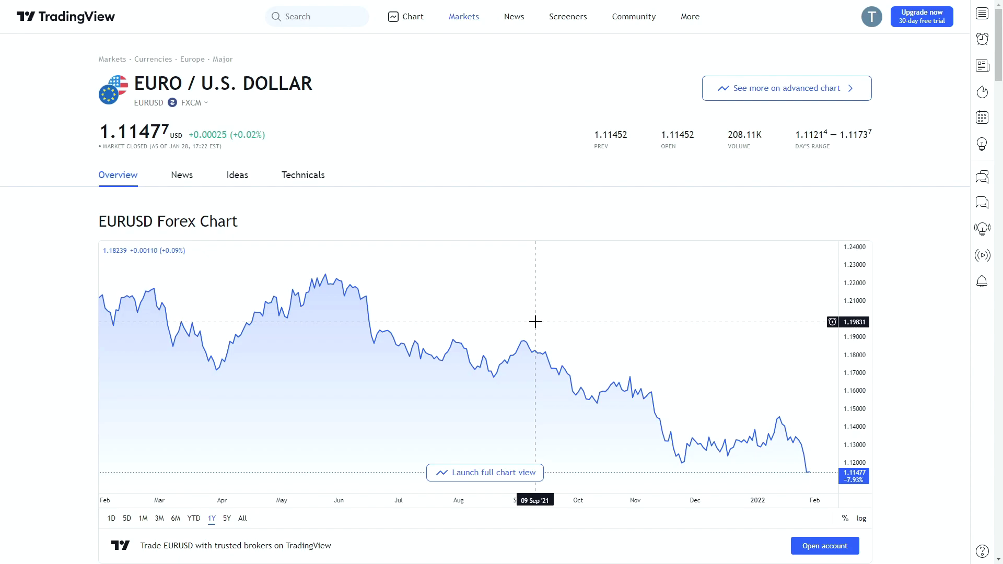
- Choose FXCM as the EURUSD price source and launch the pair's full chart view
{"action": "scroll", "coordinate": [536, 321], "scroll_direction": "down", "scroll_amount": 7}
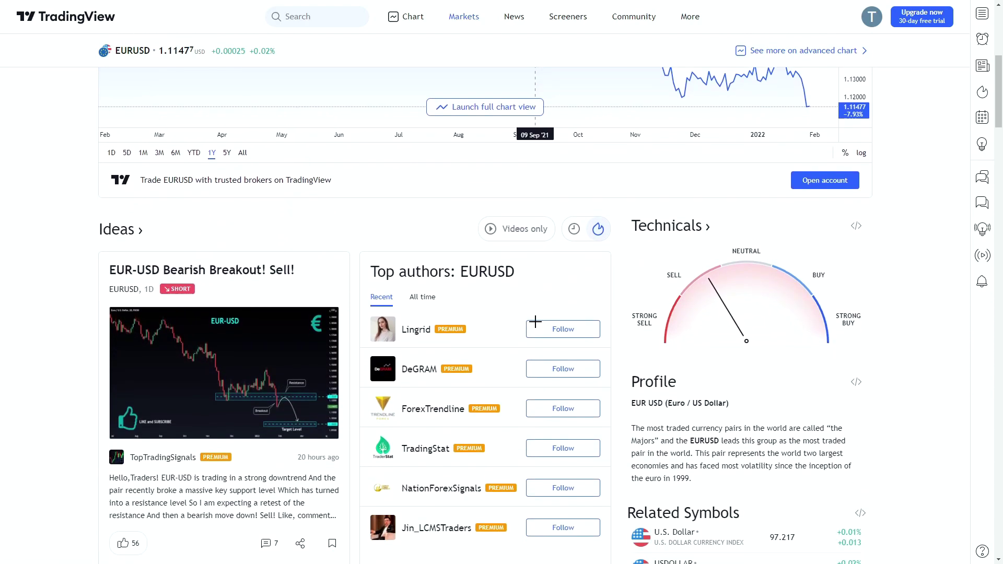
{"action": "scroll", "coordinate": [535, 322], "scroll_direction": "up", "scroll_amount": 2}
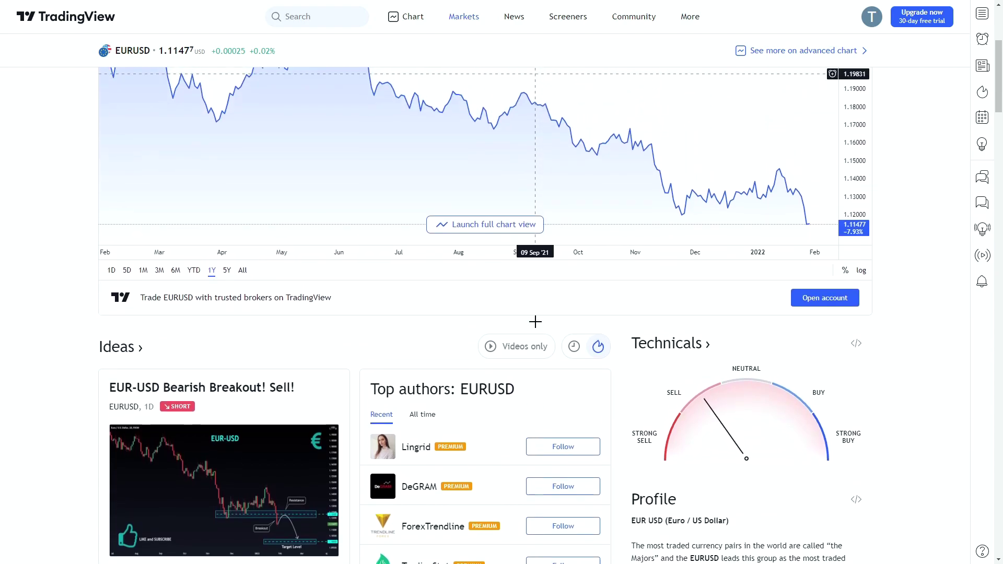
{"action": "scroll", "coordinate": [535, 321], "scroll_direction": "up", "scroll_amount": 5}
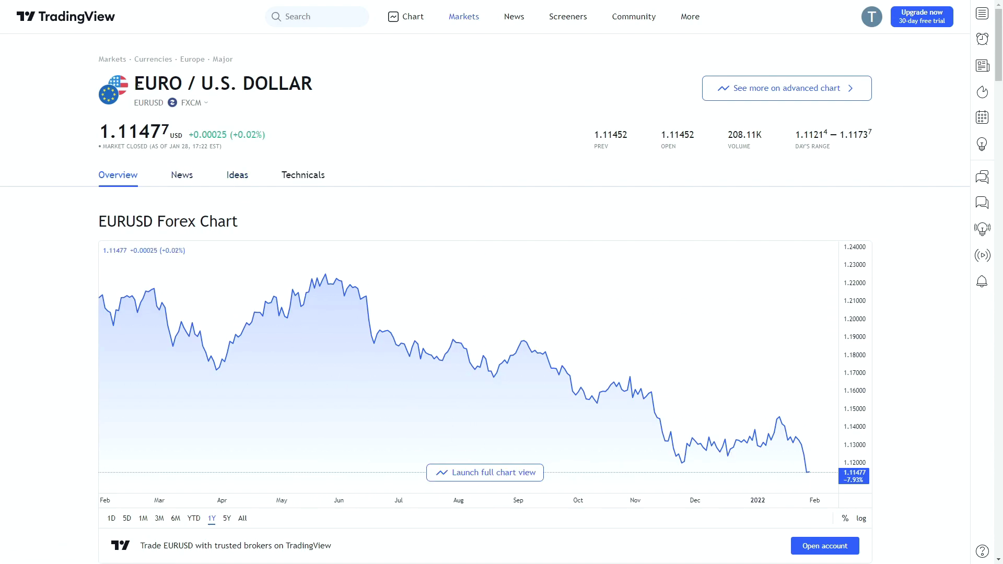
{"action": "left_click", "coordinate": [194, 105]}
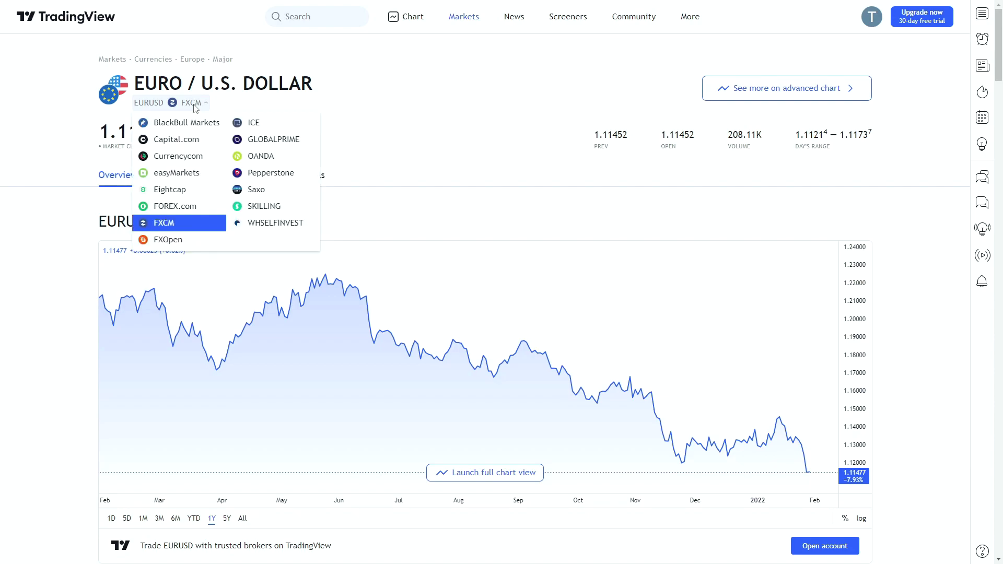
{"action": "left_click", "coordinate": [200, 227]}
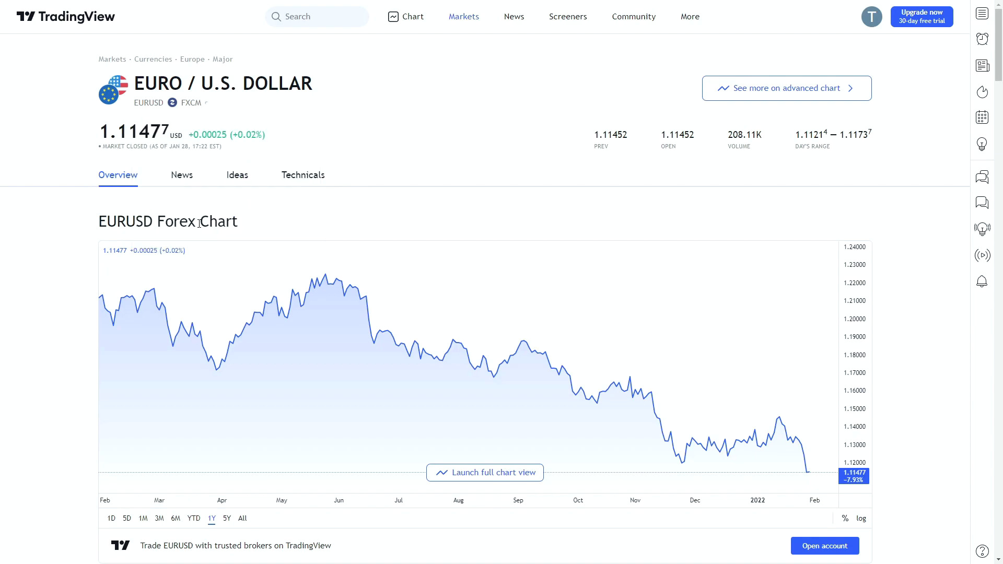
{"action": "left_click", "coordinate": [483, 476]}
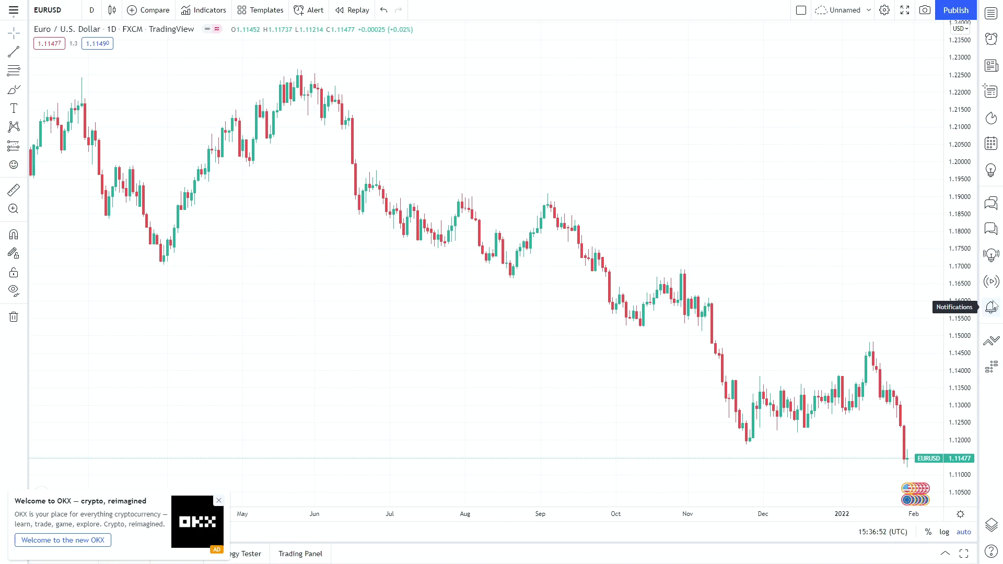
- Look through the watchlist's index, stock, futures, forex and crypto symbols, then hide the watchlist
{"action": "left_click", "coordinate": [990, 12]}
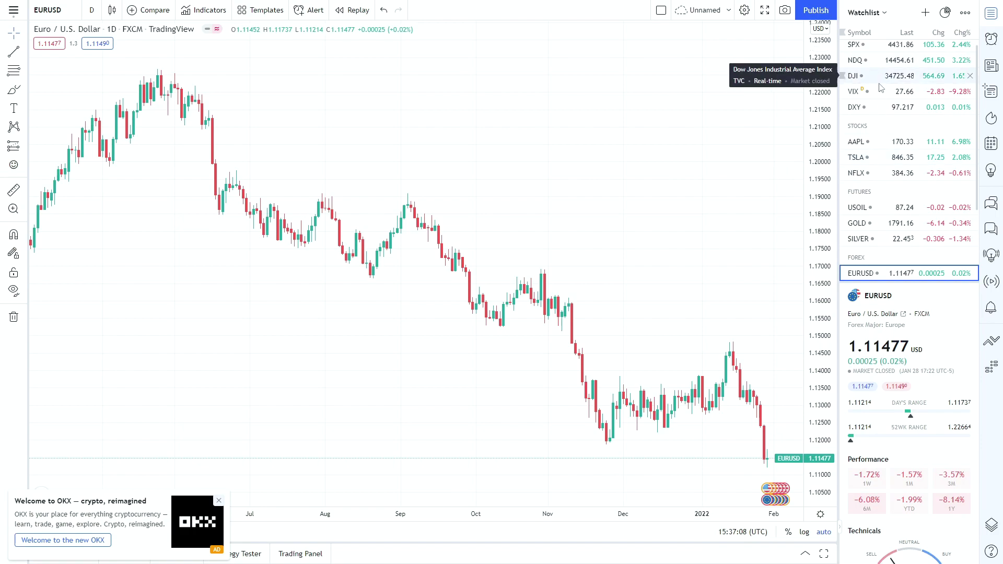
{"action": "scroll", "coordinate": [882, 87], "scroll_direction": "down", "scroll_amount": 2}
{"action": "scroll", "coordinate": [882, 88], "scroll_direction": "down", "scroll_amount": 2}
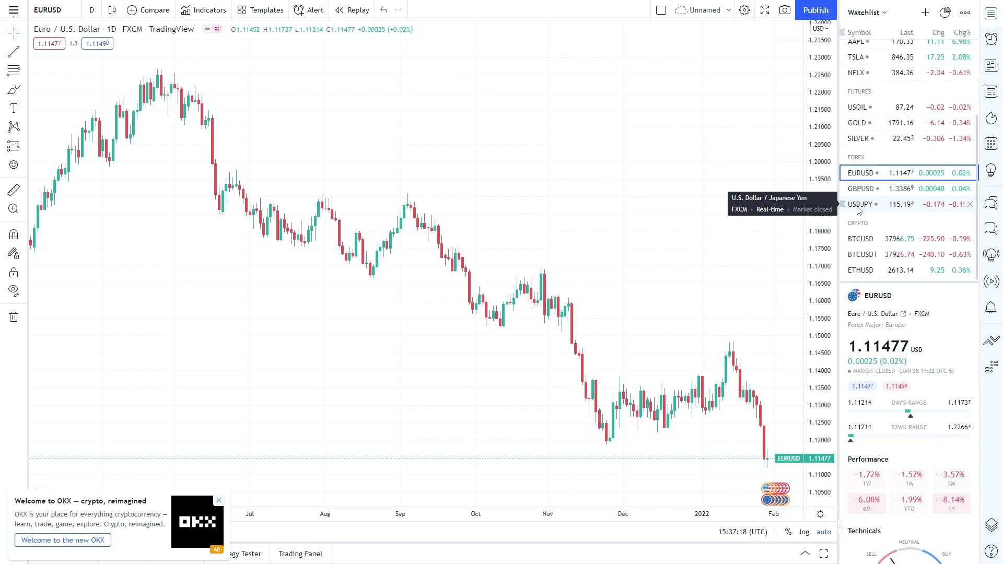
{"action": "scroll", "coordinate": [868, 150], "scroll_direction": "up", "scroll_amount": 3}
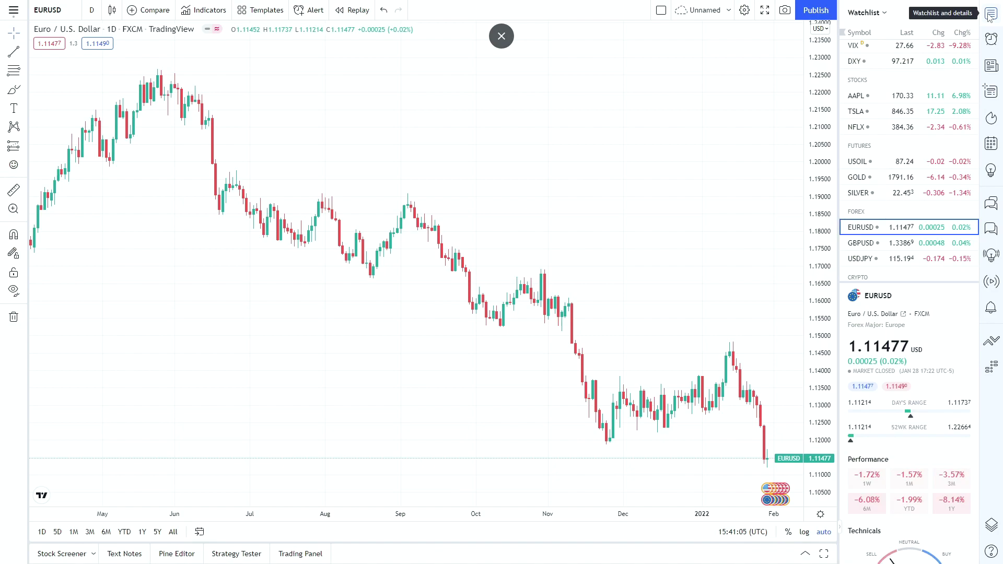
{"action": "left_click", "coordinate": [990, 15]}
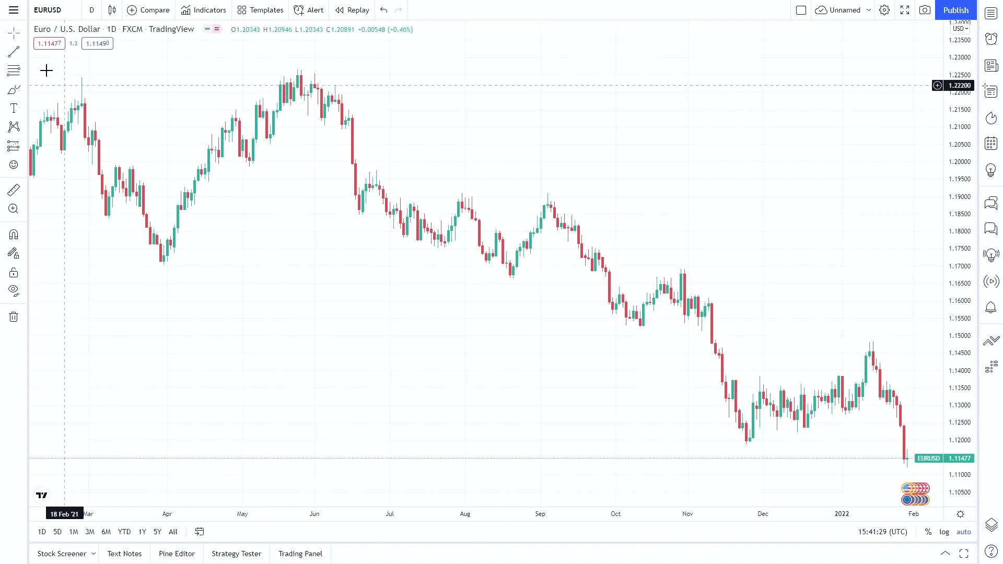
- Try the dark color theme on the chart and switch back to the light theme
{"action": "left_click", "coordinate": [14, 10]}
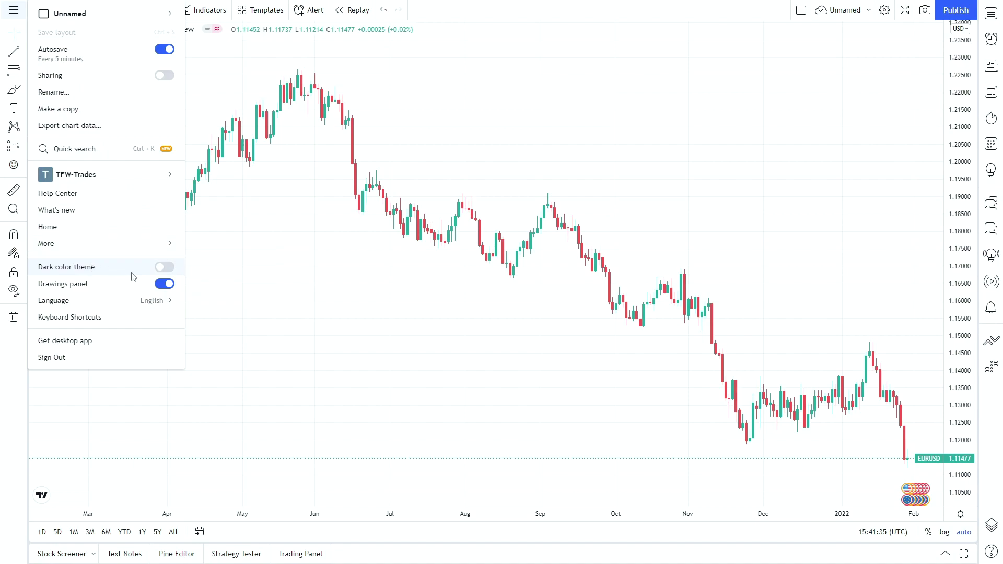
{"action": "left_click", "coordinate": [164, 268]}
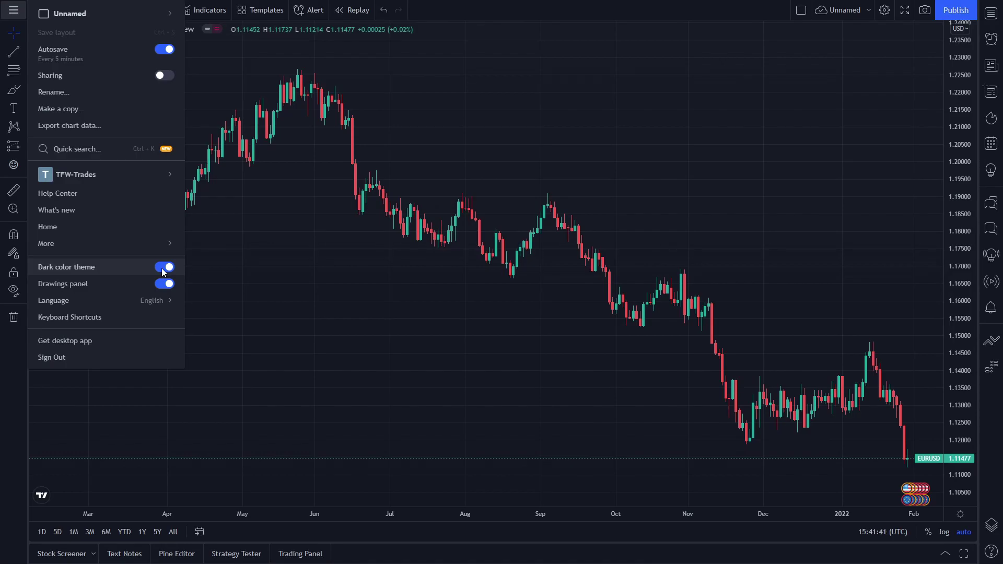
{"action": "left_click", "coordinate": [163, 267]}
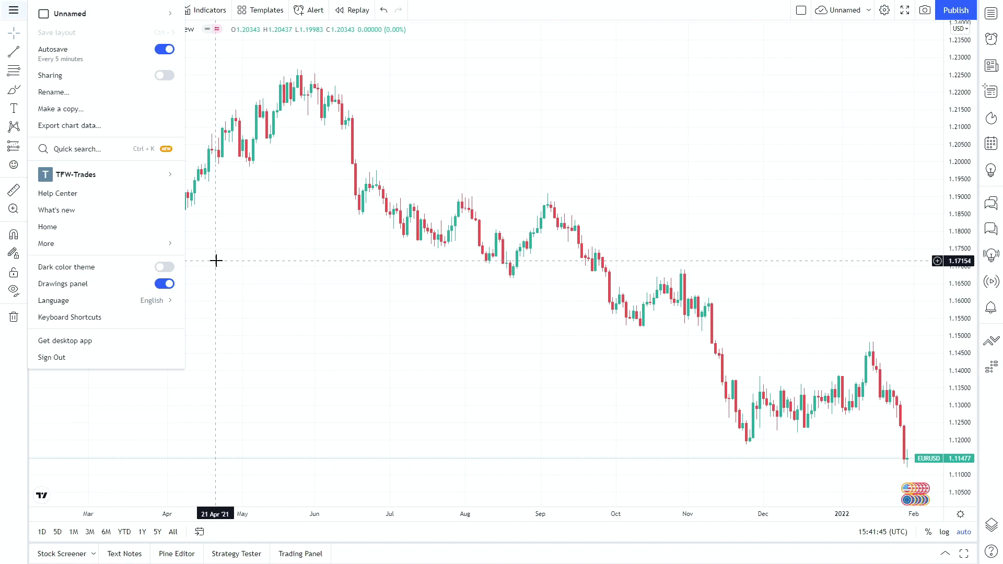
{"action": "left_click", "coordinate": [455, 305]}
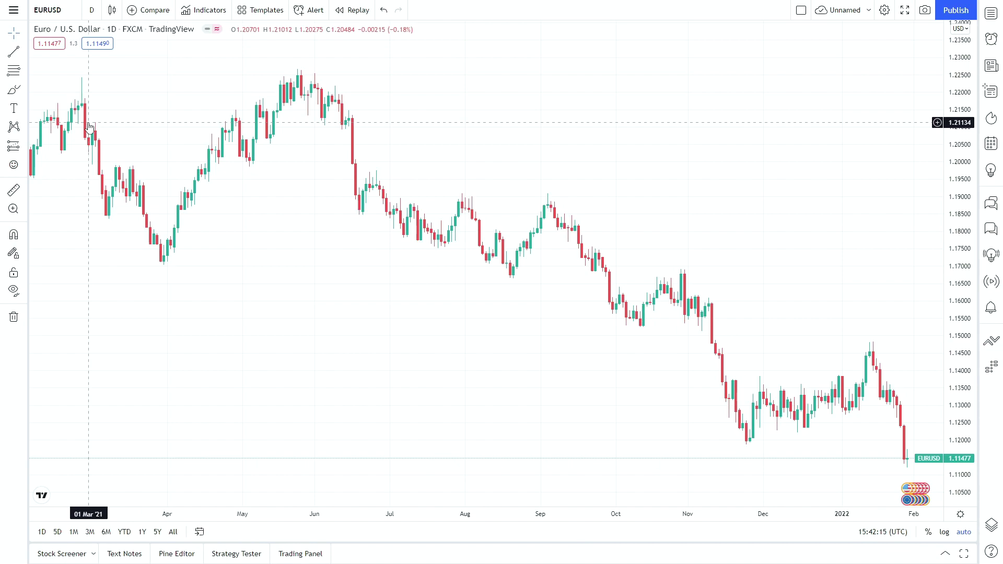
- Examine the symbol search and the available chart time intervals without changing the EURUSD daily chart
{"action": "left_click", "coordinate": [50, 10]}
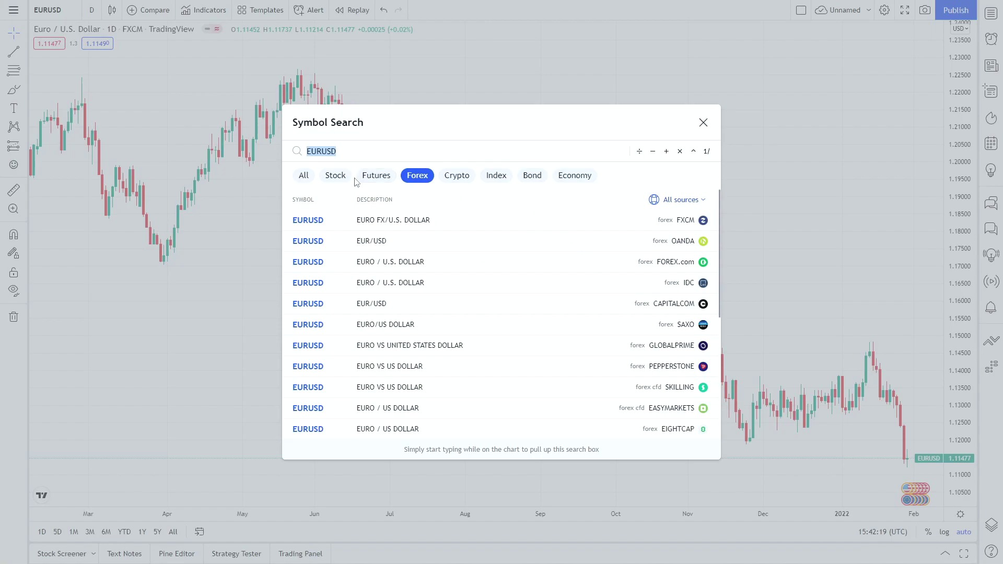
{"action": "left_click", "coordinate": [699, 124]}
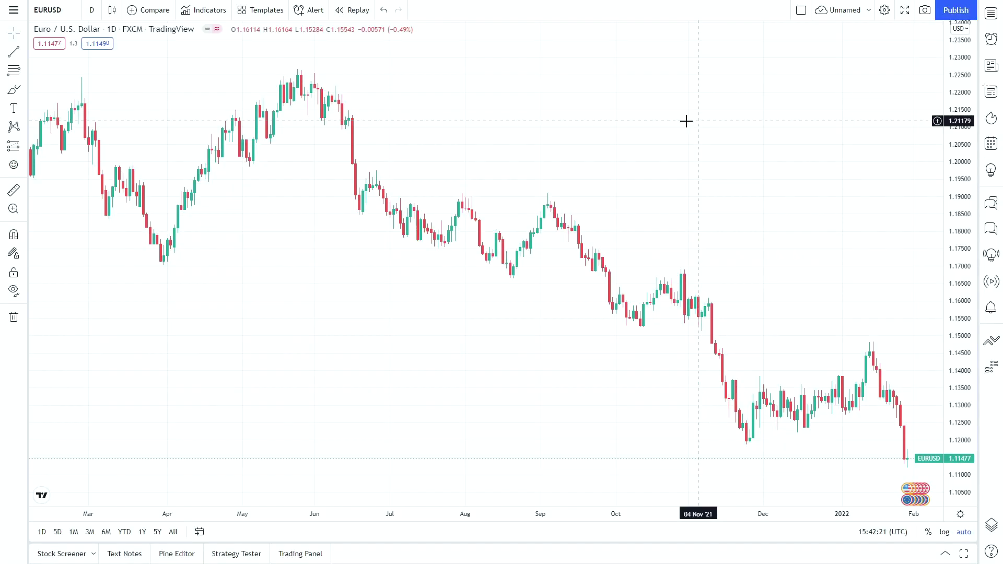
{"action": "left_click", "coordinate": [92, 12]}
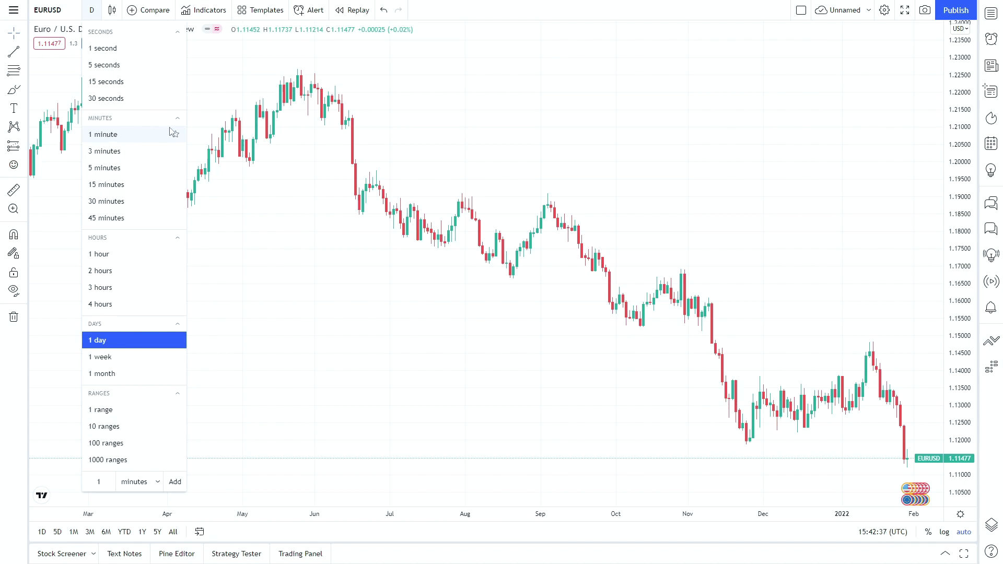
{"action": "left_click", "coordinate": [209, 107]}
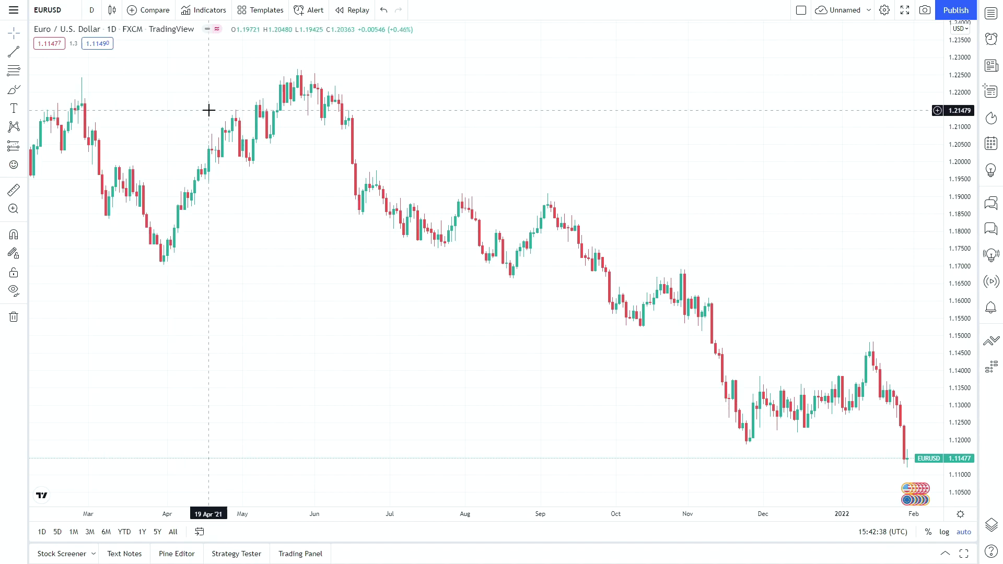
{"action": "left_click", "coordinate": [113, 10]}
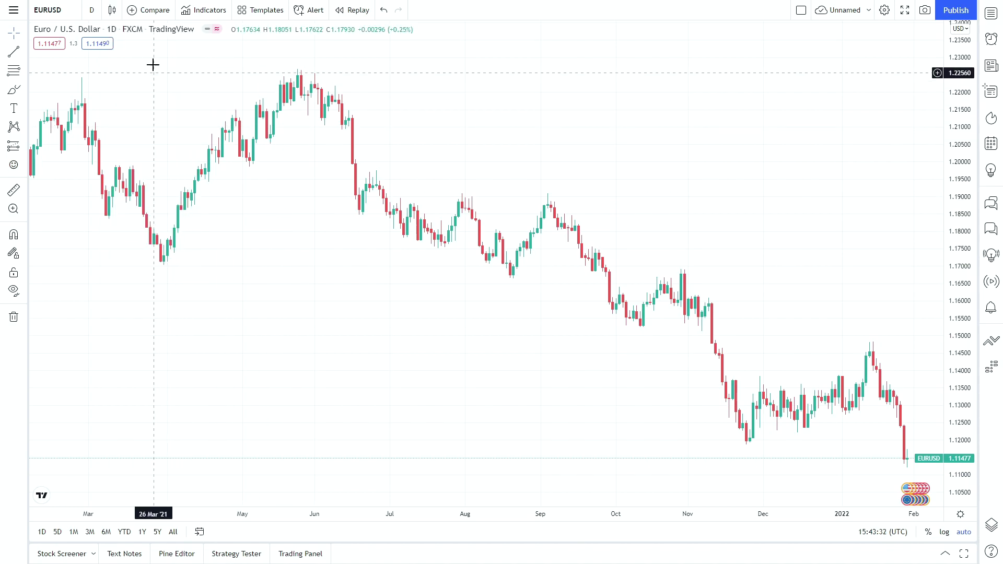
- Add GBPUSD from FXCM to the EURUSD chart as a comparison symbol
{"action": "left_click", "coordinate": [152, 13]}
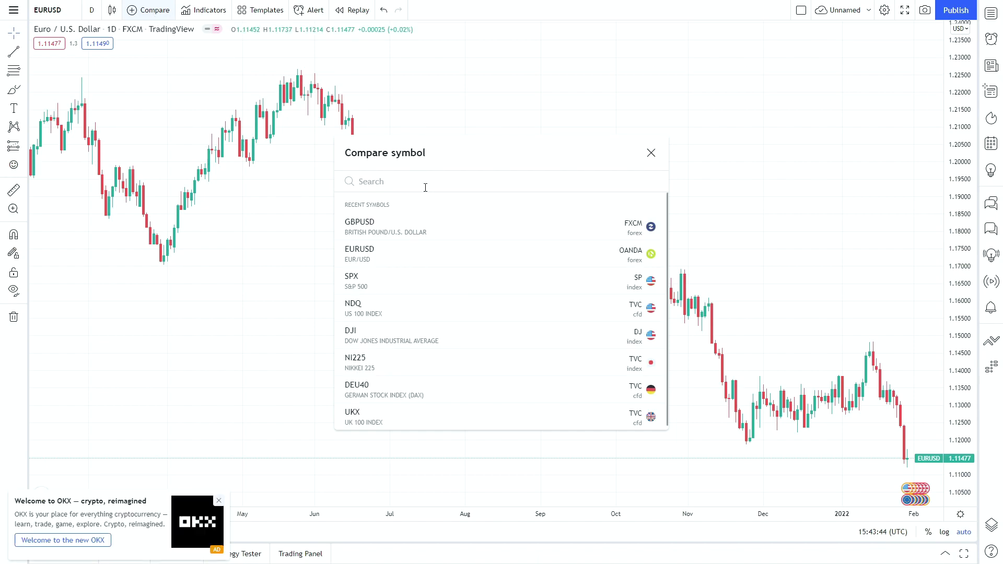
{"action": "mouse_move", "coordinate": [414, 239]}
{"action": "left_click", "coordinate": [425, 237]}
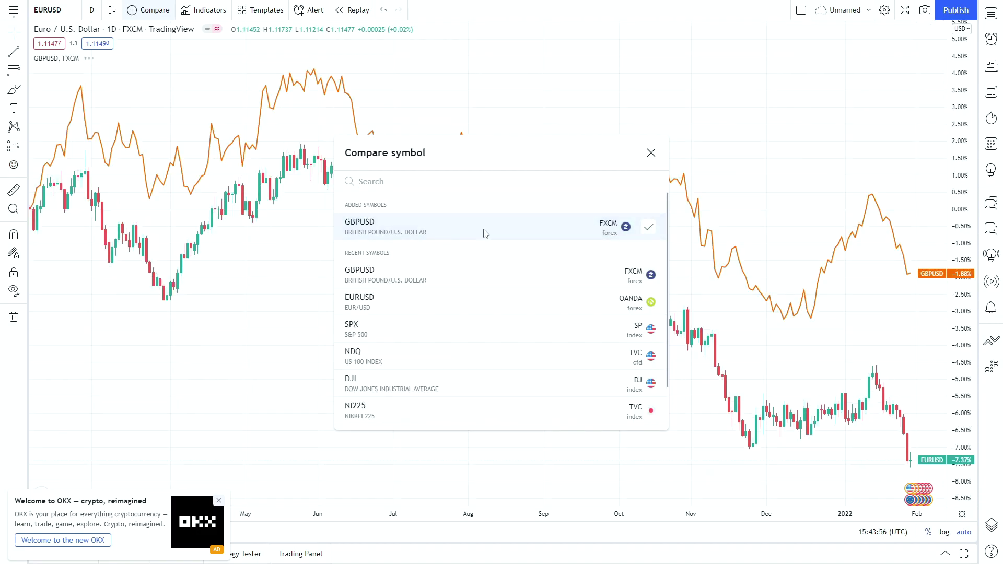
{"action": "left_click", "coordinate": [650, 154]}
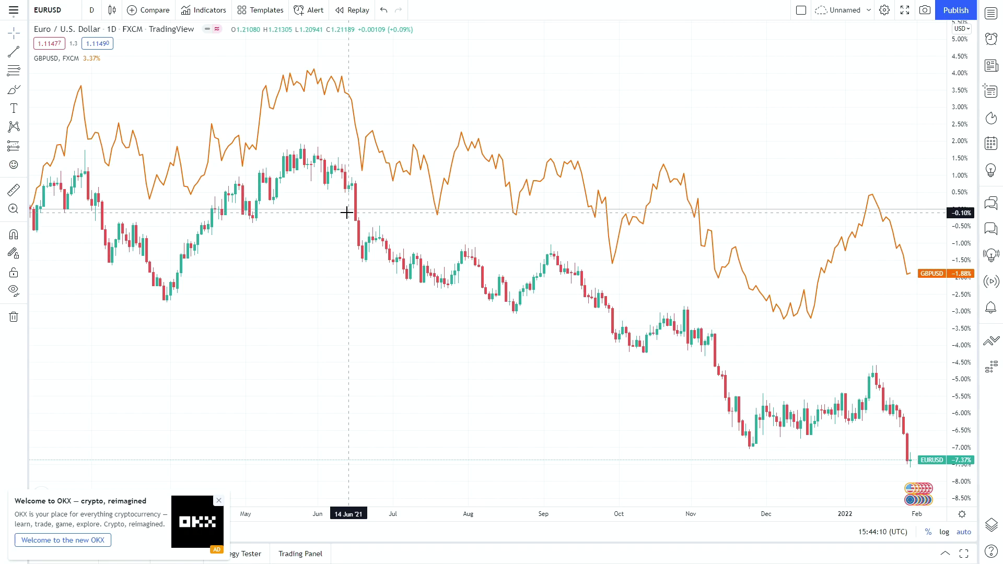
- Change the GBPUSD comparison's display style to Candles and apply it
{"action": "mouse_move", "coordinate": [45, 62]}
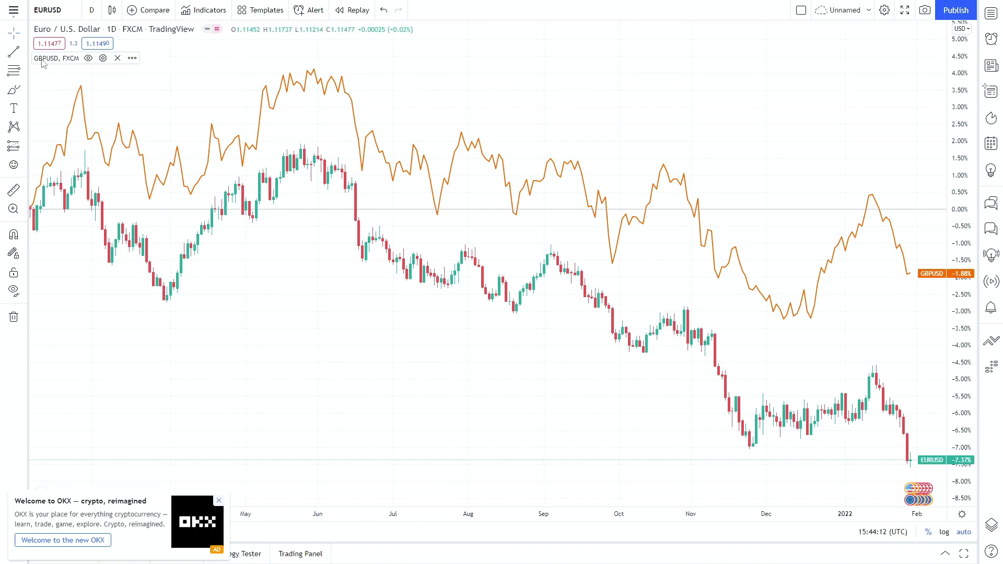
{"action": "left_click", "coordinate": [103, 58]}
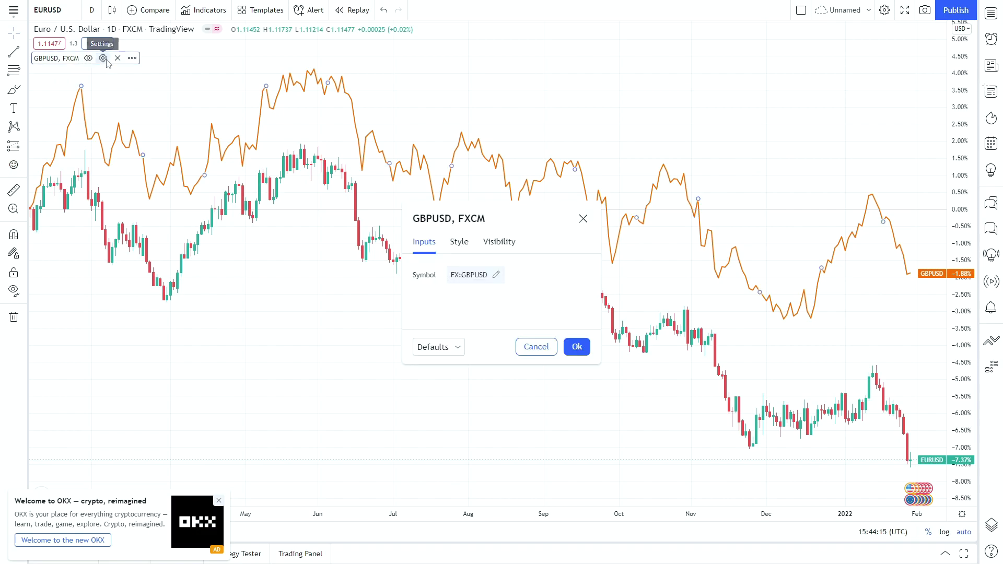
{"action": "left_click", "coordinate": [459, 251]}
{"action": "left_click", "coordinate": [502, 272]}
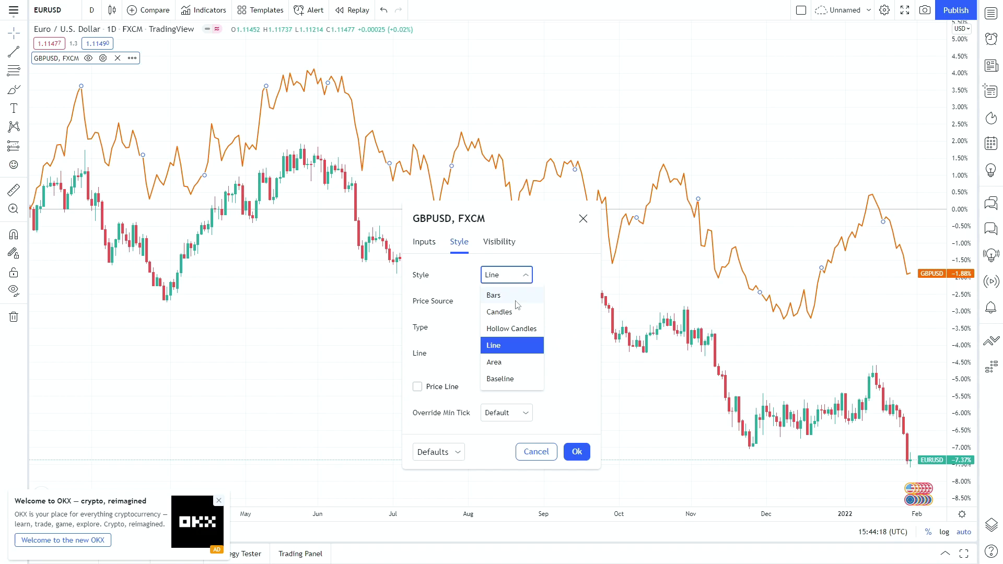
{"action": "left_click", "coordinate": [514, 316]}
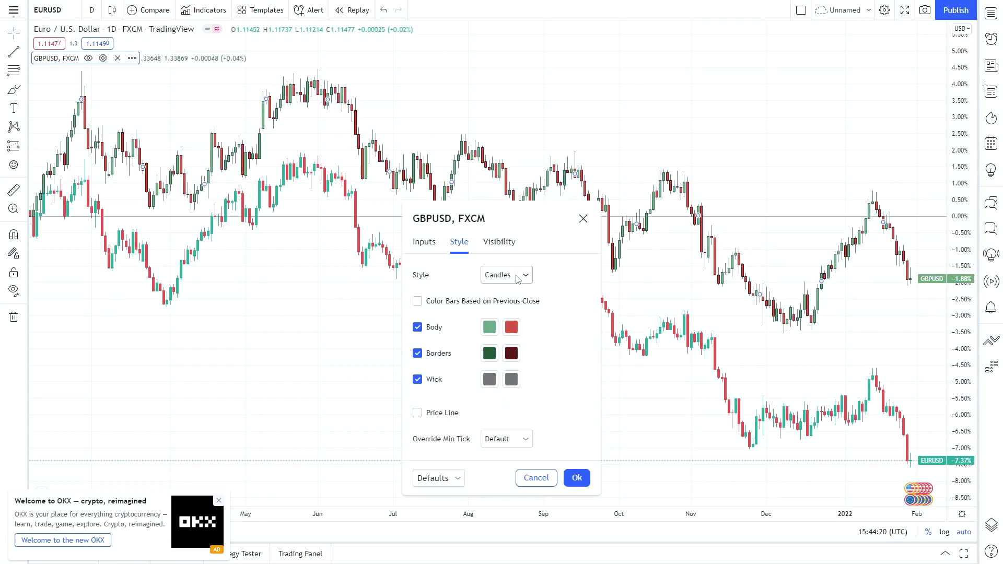
{"action": "left_click", "coordinate": [576, 477]}
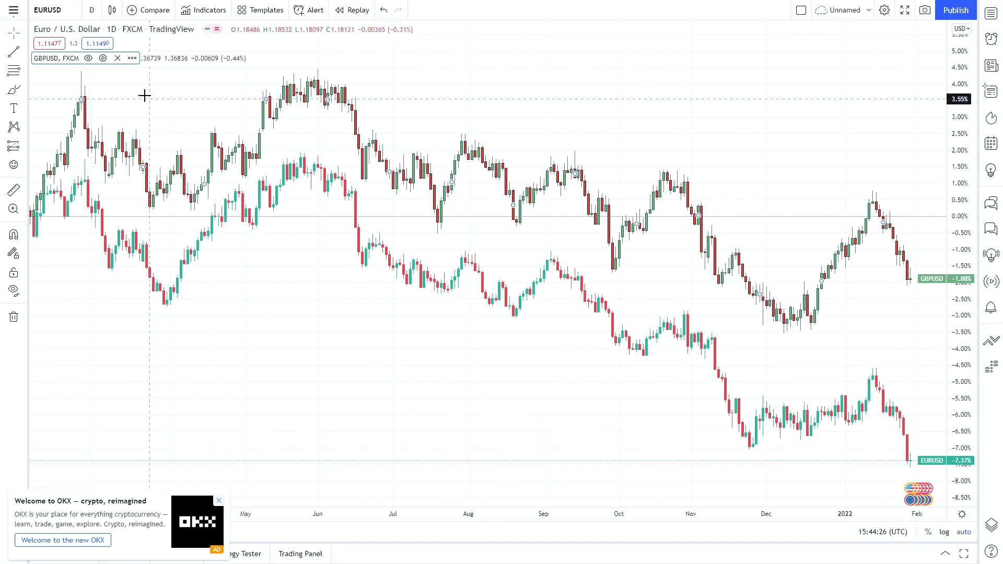
- Remove the GBPUSD comparison from the EURUSD chart
{"action": "left_click", "coordinate": [117, 58]}
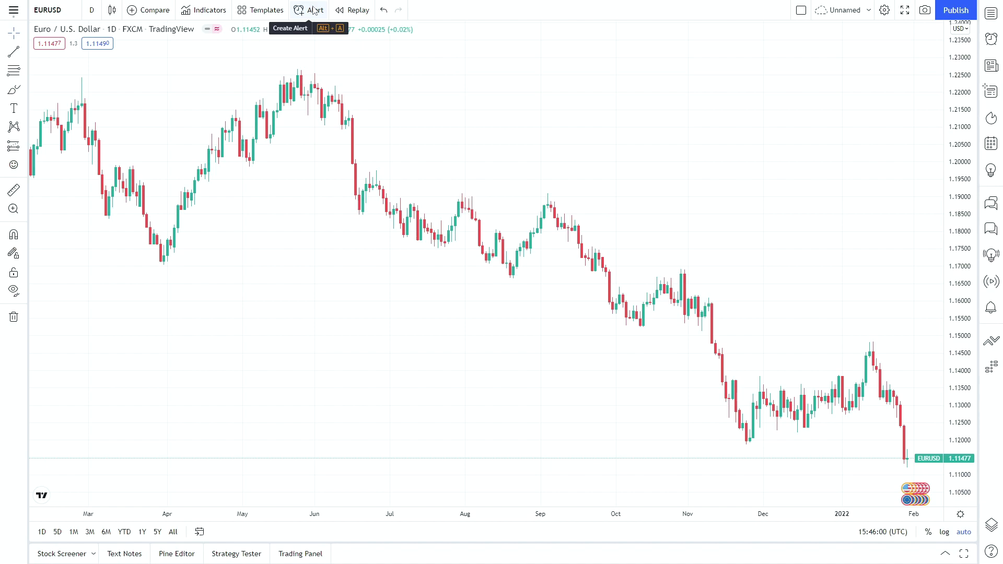
{"action": "left_click", "coordinate": [344, 16]}
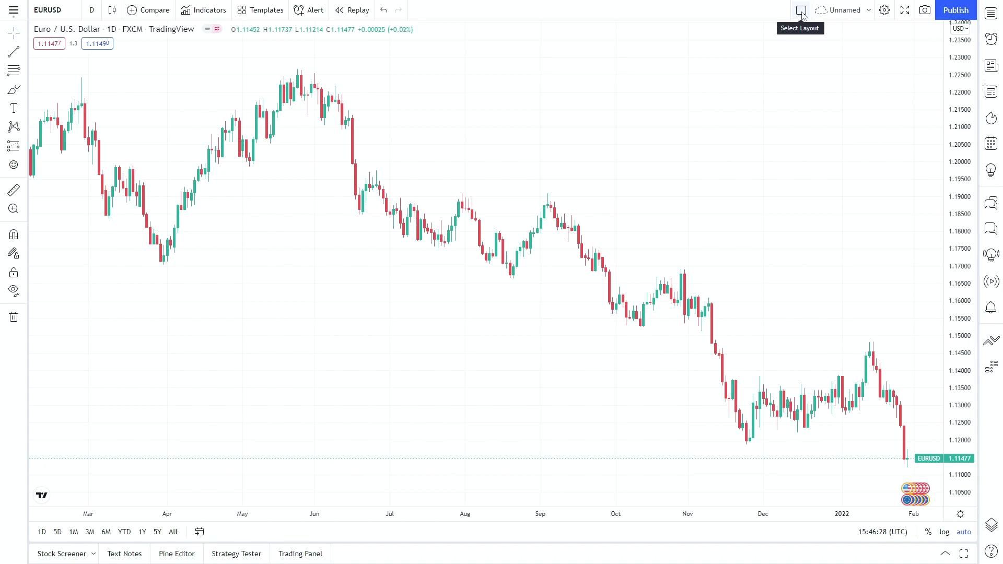
- Try to switch the single EURUSD chart to a grid layout of eight charts and dismiss the upgrade offer
{"action": "left_click", "coordinate": [801, 12]}
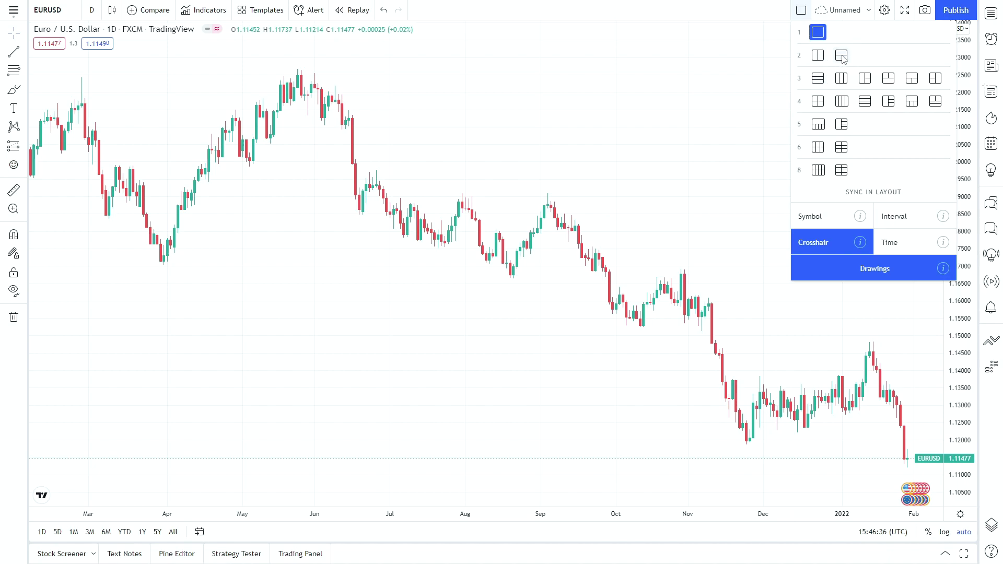
{"action": "left_click", "coordinate": [818, 170]}
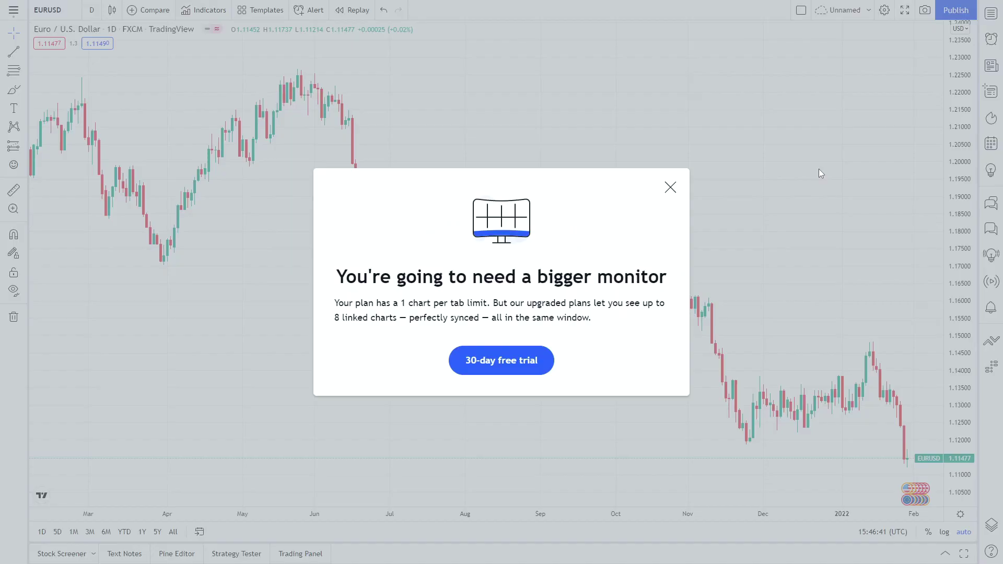
{"action": "left_click", "coordinate": [670, 187]}
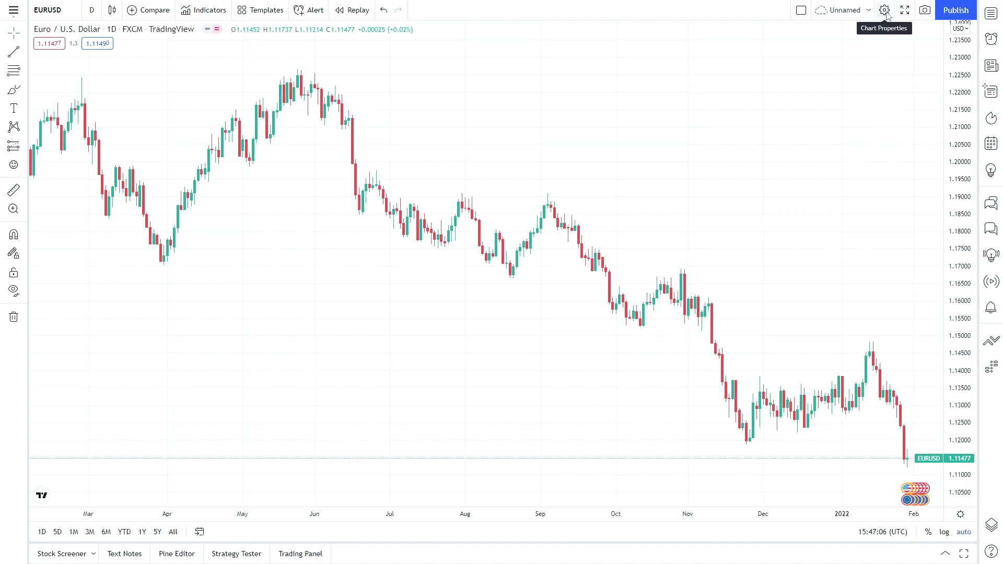
- Examine the chart settings for the symbol display and for events, and close them without making changes
{"action": "left_click", "coordinate": [885, 12]}
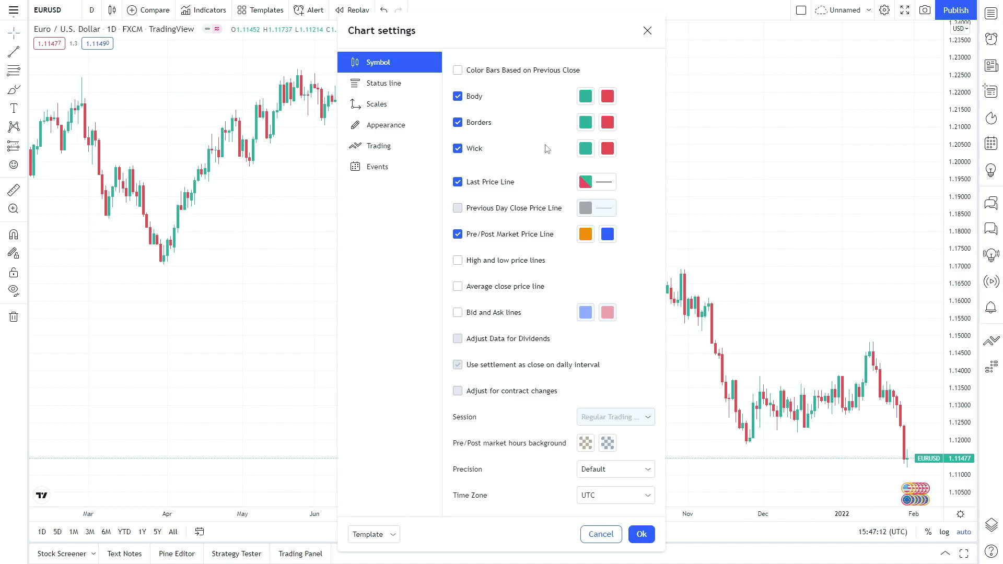
{"action": "left_click", "coordinate": [386, 176]}
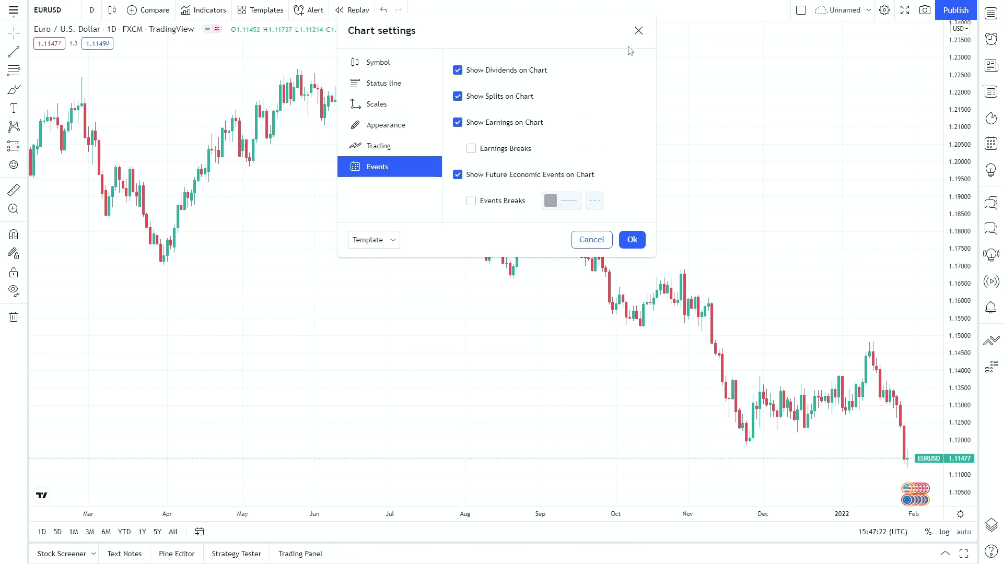
{"action": "left_click", "coordinate": [639, 31]}
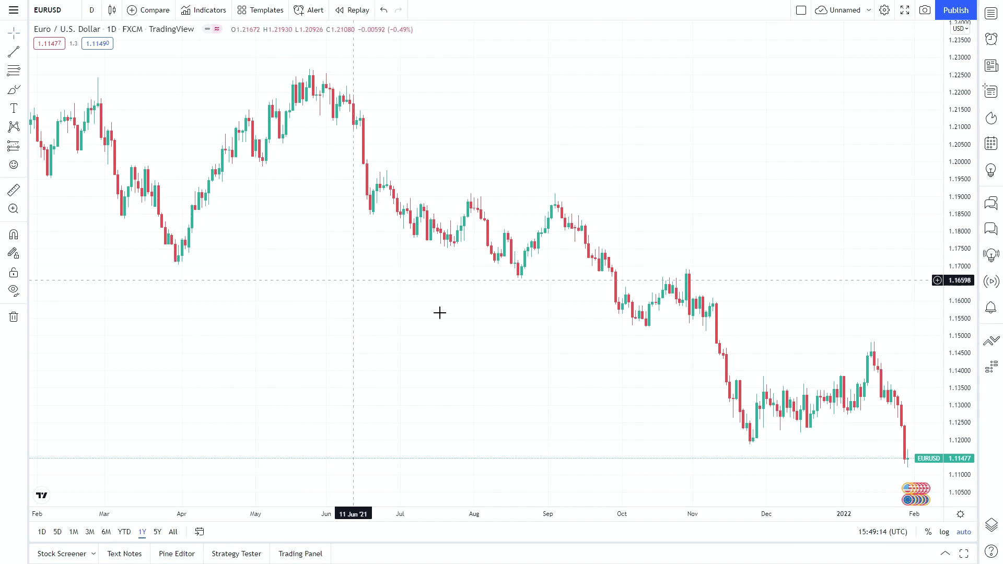
- Examine the time zones available for the EURUSD chart and choose UTC
{"action": "left_click", "coordinate": [871, 533]}
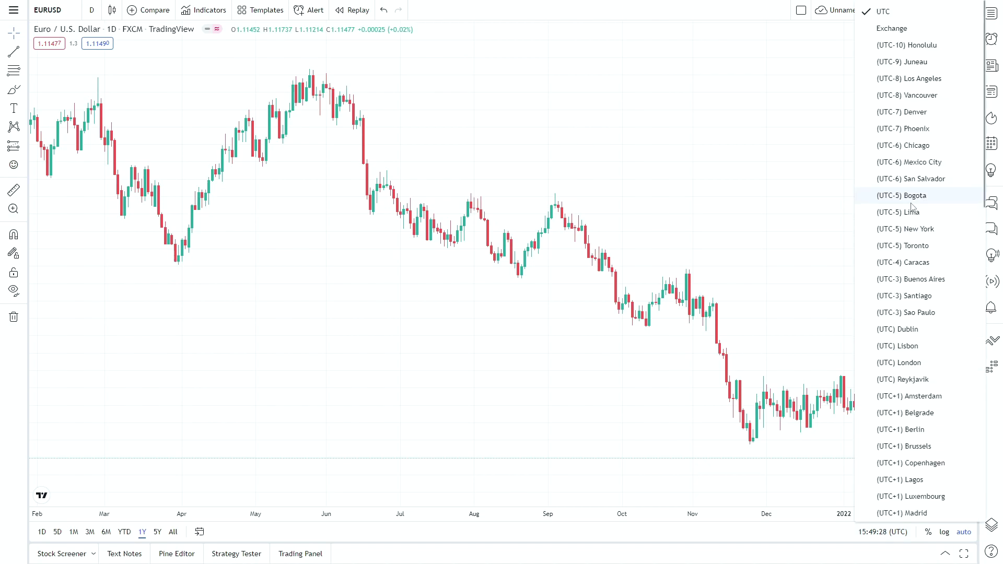
{"action": "scroll", "coordinate": [911, 208], "scroll_direction": "down", "scroll_amount": 7}
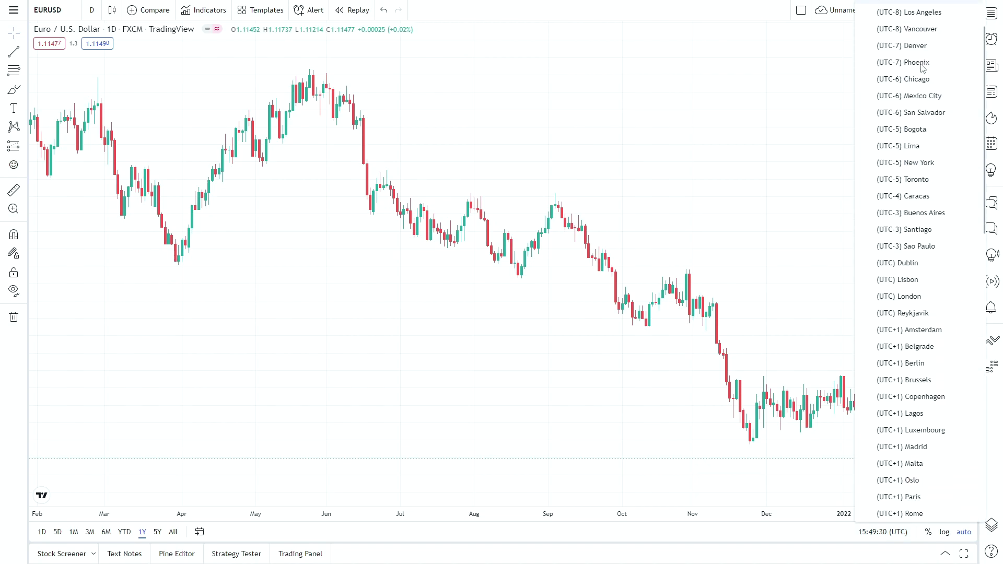
{"action": "scroll", "coordinate": [900, 166], "scroll_direction": "up", "scroll_amount": 7}
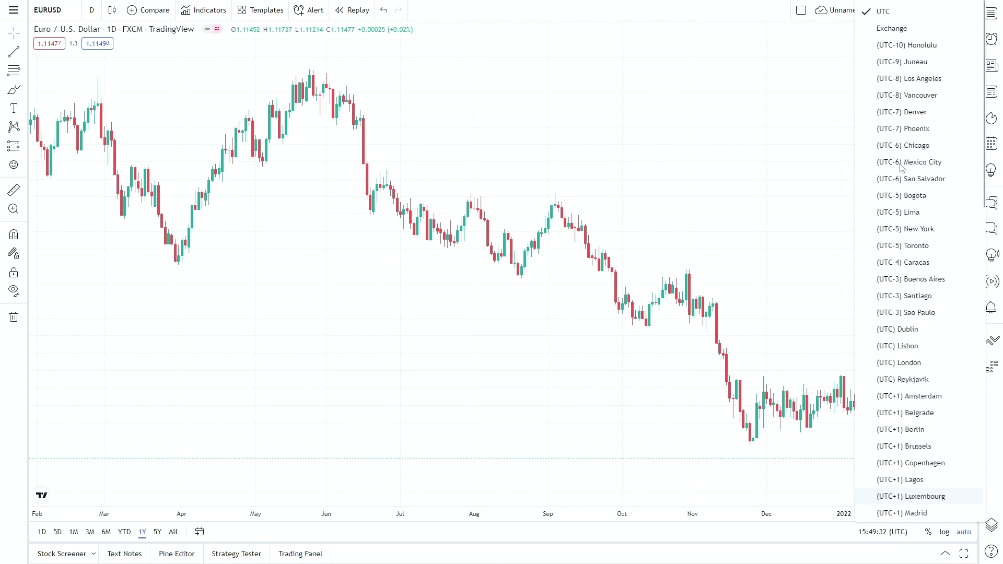
{"action": "left_click", "coordinate": [901, 13]}
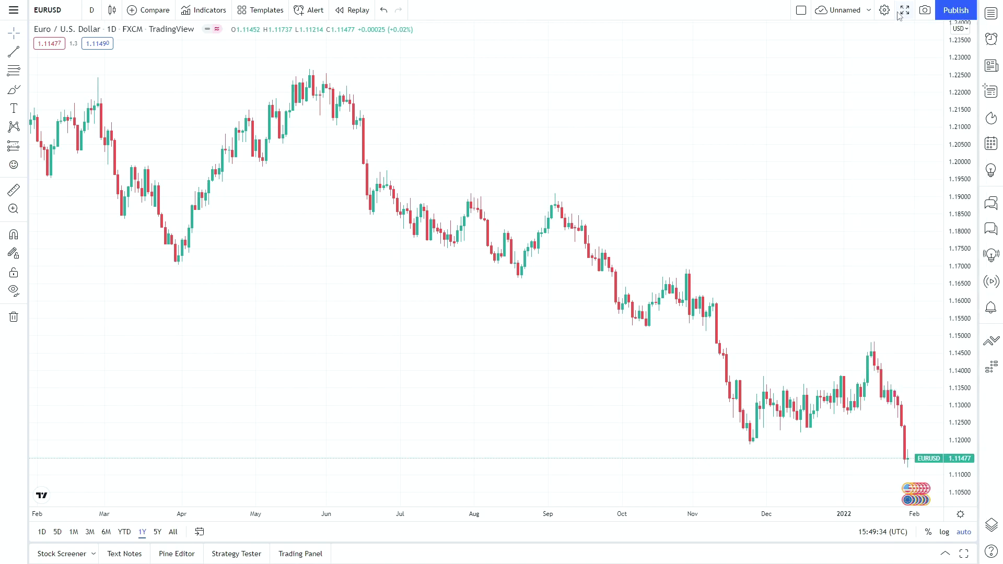